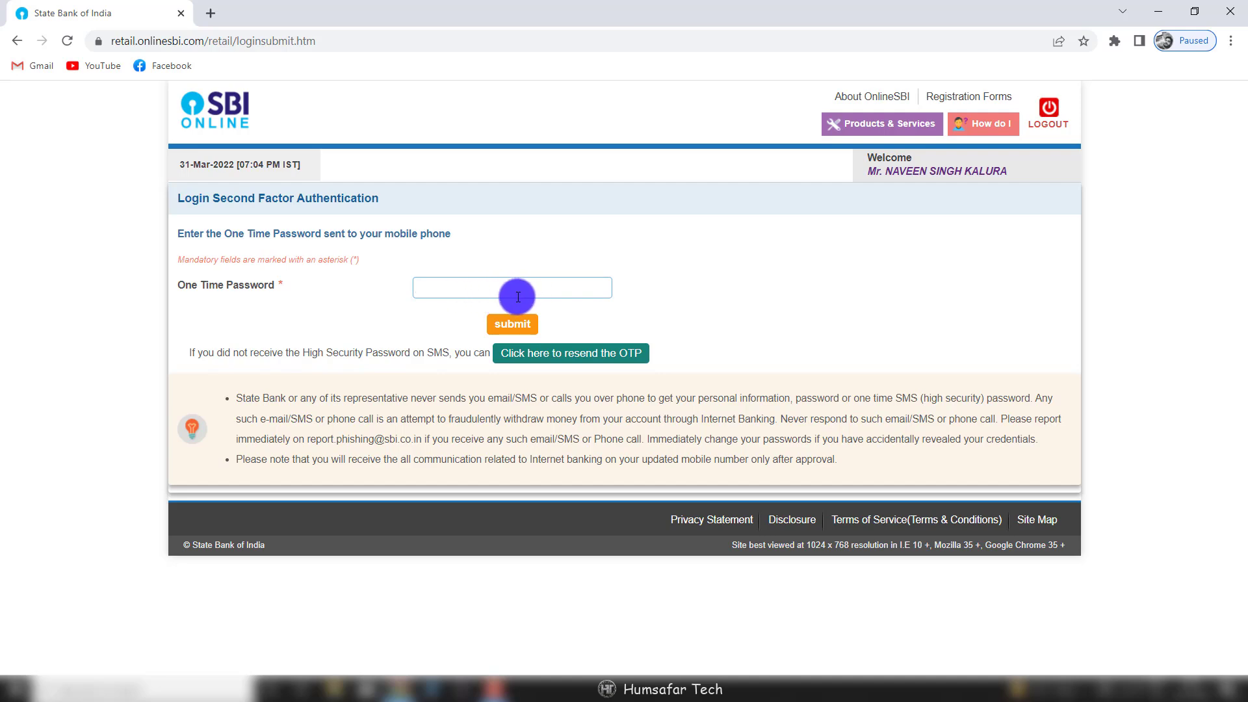
# Submit the login one-time password and open the Fixed Deposit (e-TDR / e-STDR) service under Deposit & Investment
pyautogui.click(531, 333)
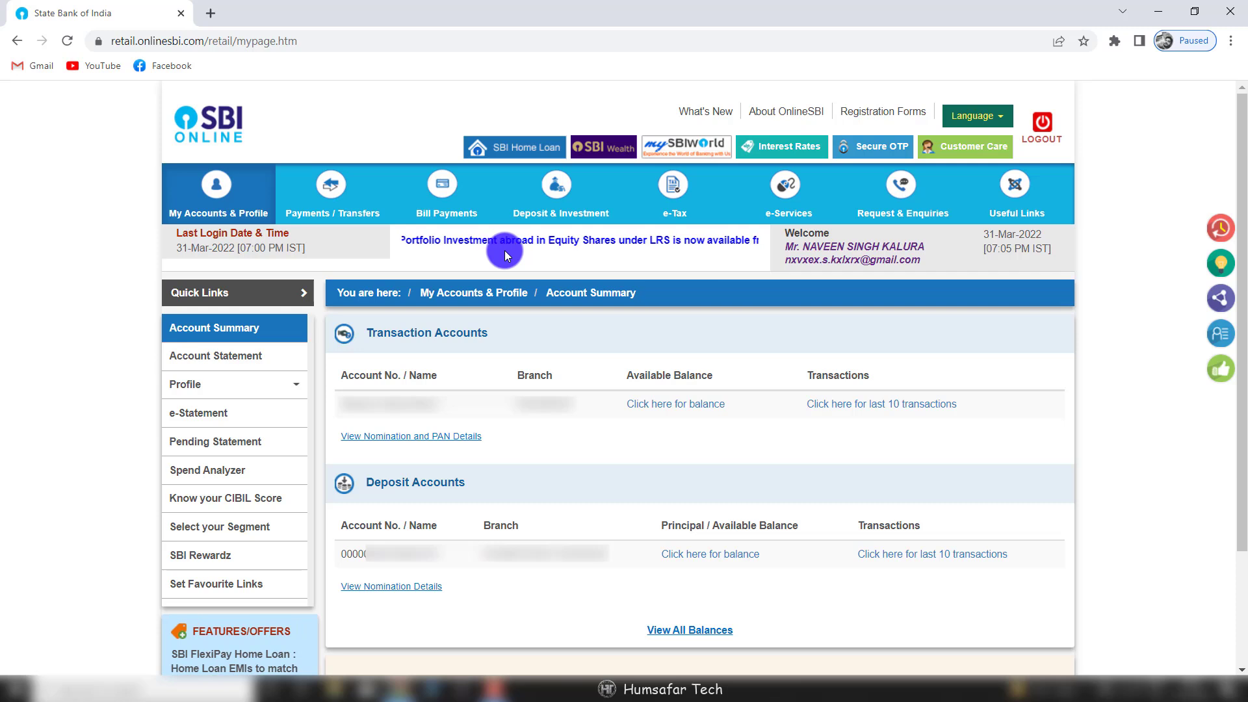
pyautogui.click(550, 223)
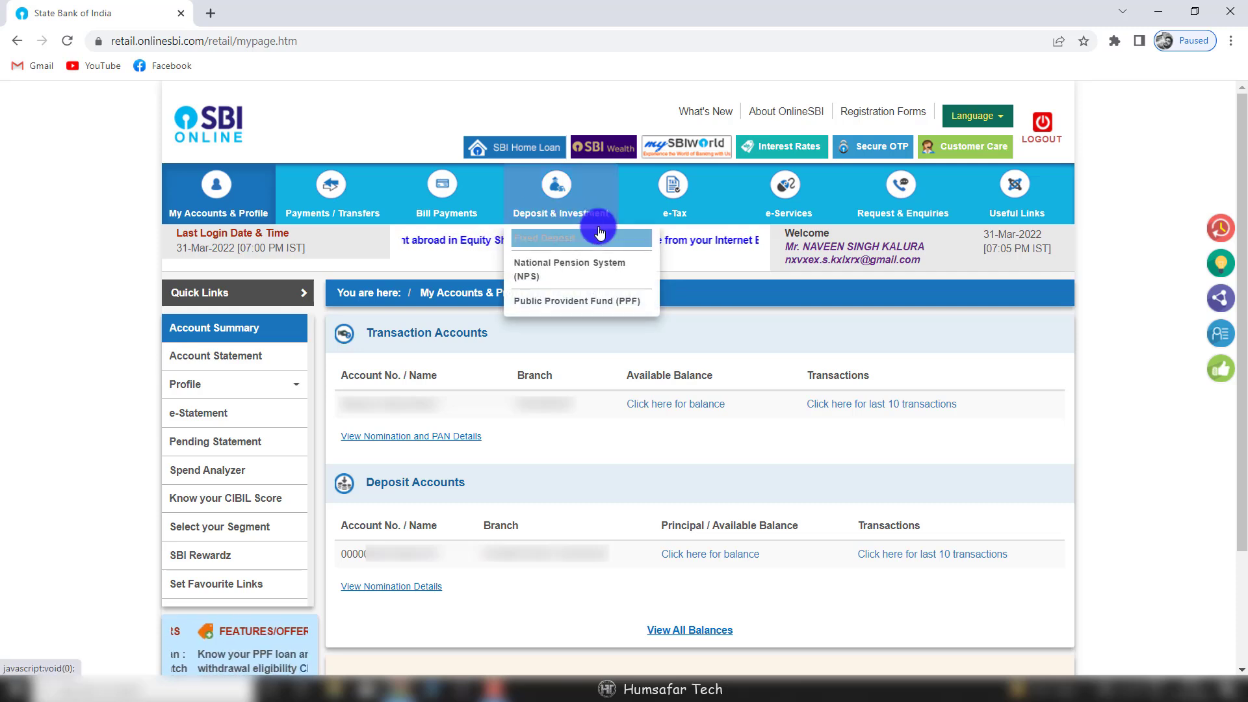
pyautogui.click(546, 239)
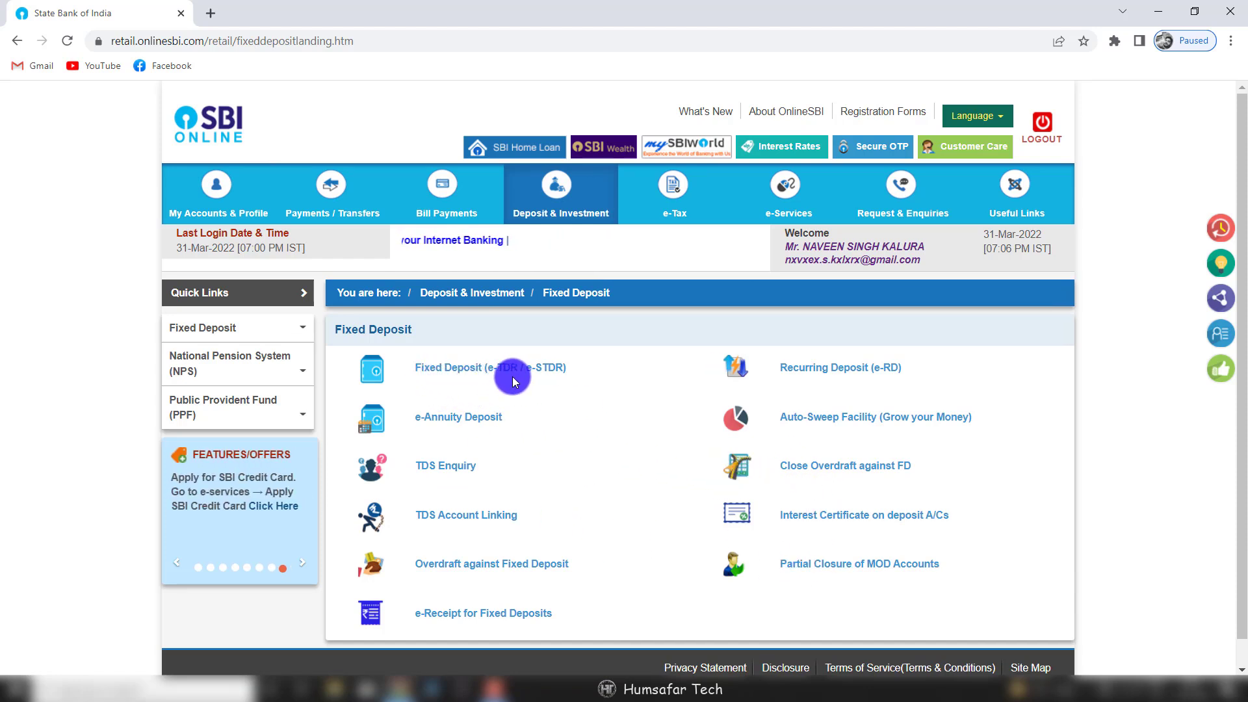
pyautogui.click(490, 369)
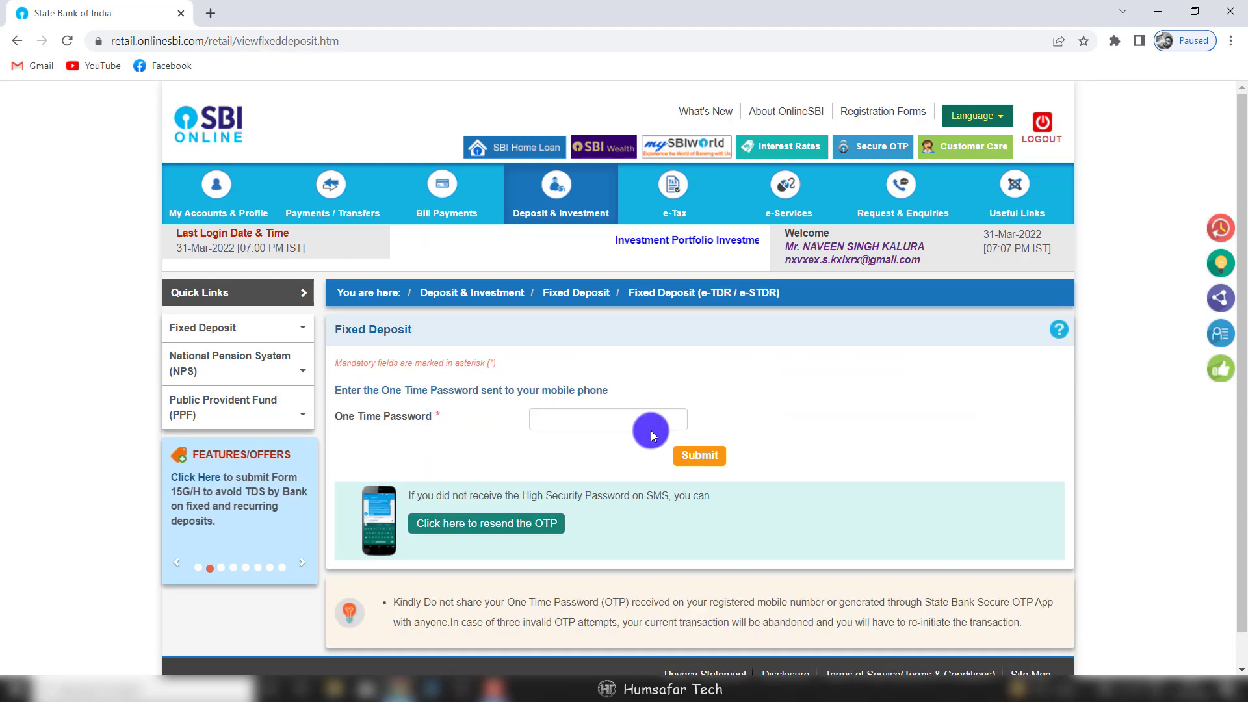
# Enter the one-time password for the fixed deposit request and submit it
pyautogui.click(623, 417)
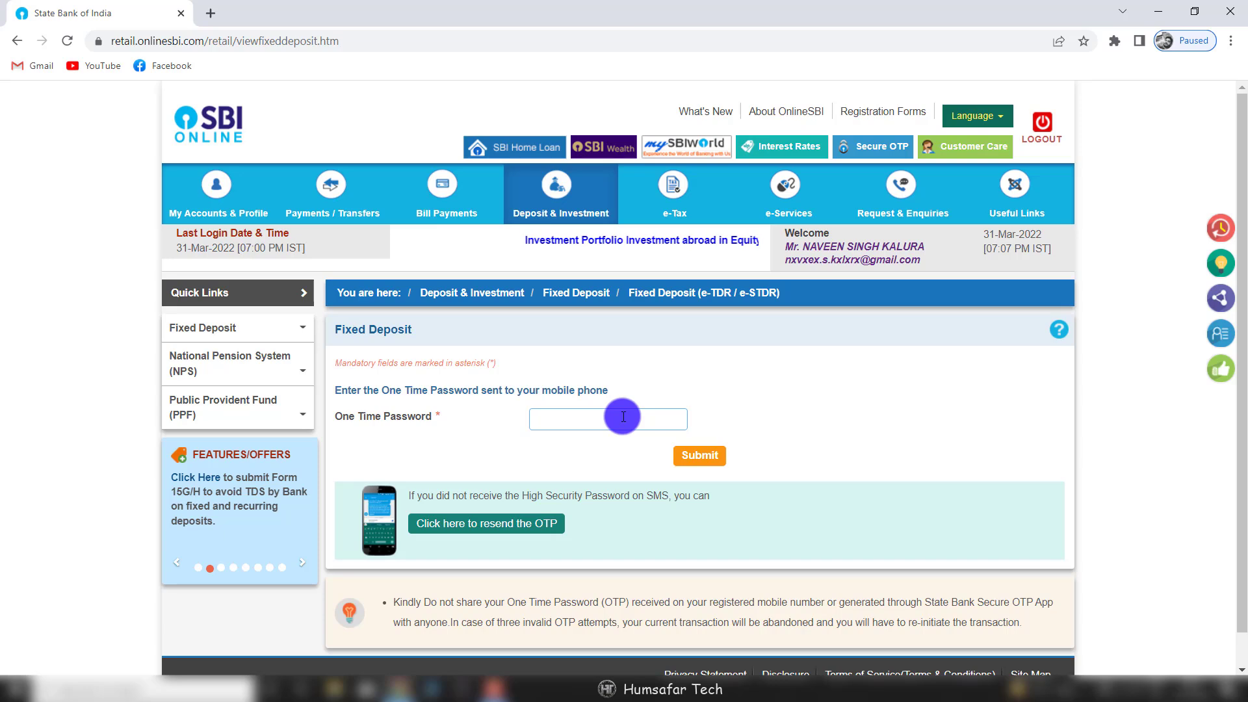
pyautogui.hotkey('ctrl', 'v')
pyautogui.click(701, 455)
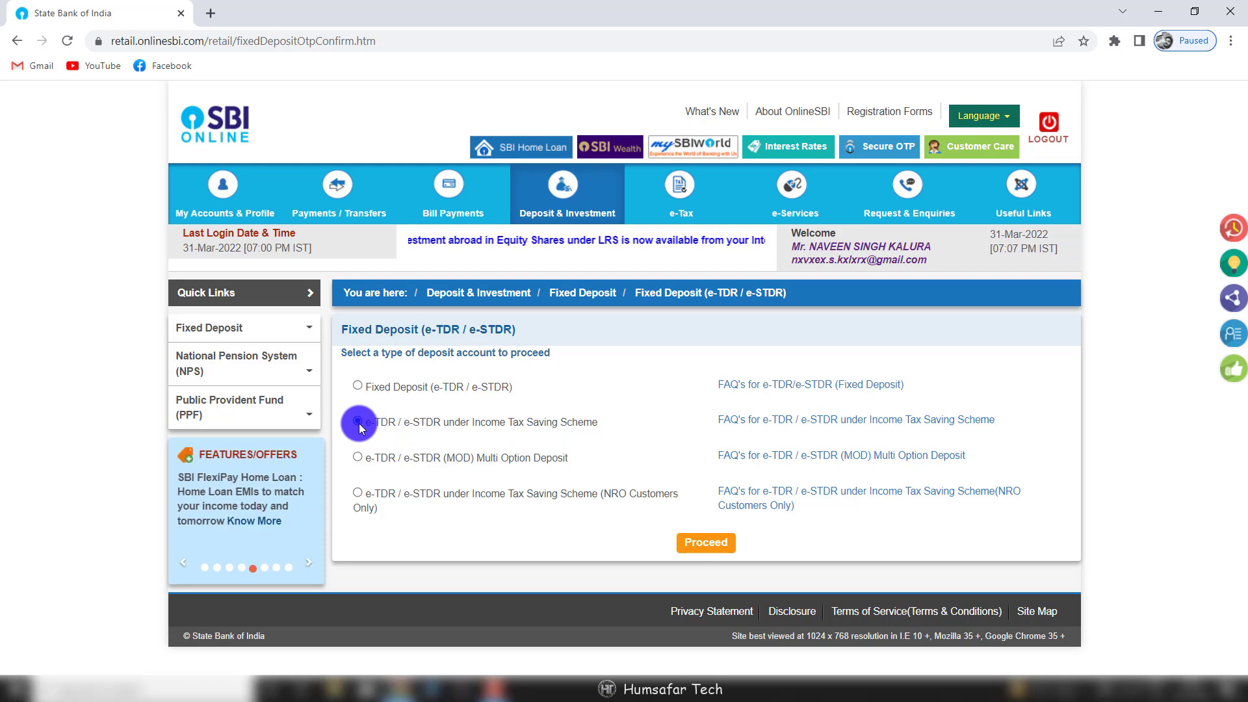
# Select e-TDR / e-STDR under Income Tax Saving Scheme as the type of deposit account
pyautogui.click(358, 422)
pyautogui.click(703, 550)
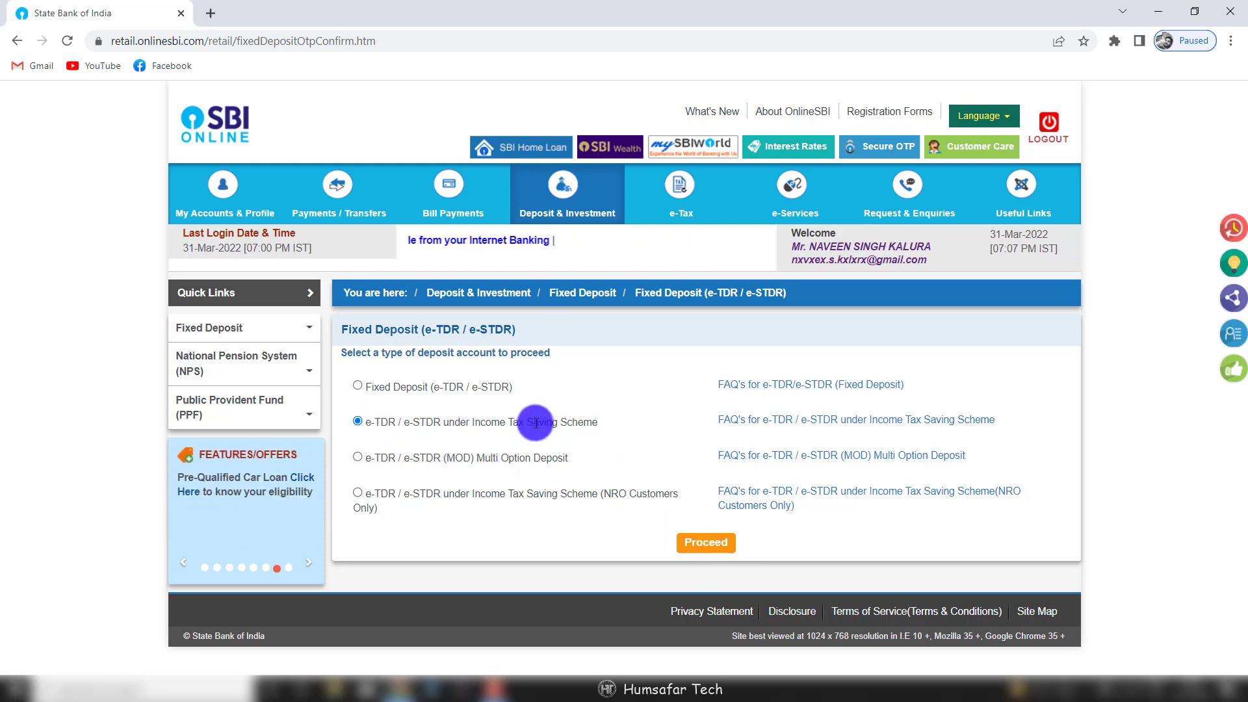
# Review the FAQs for the Income Tax Saving Scheme deposit, checking the minimum and maximum deposit amounts, and close them
pyautogui.click(804, 427)
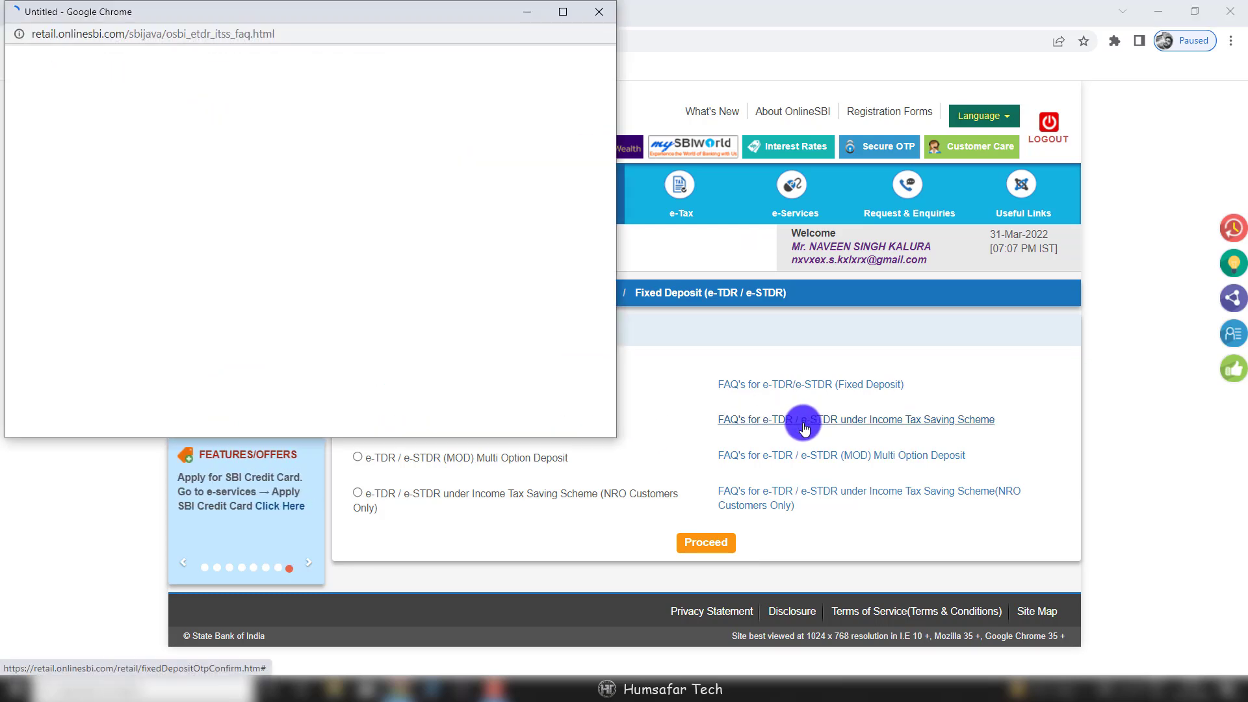
pyautogui.click(557, 19)
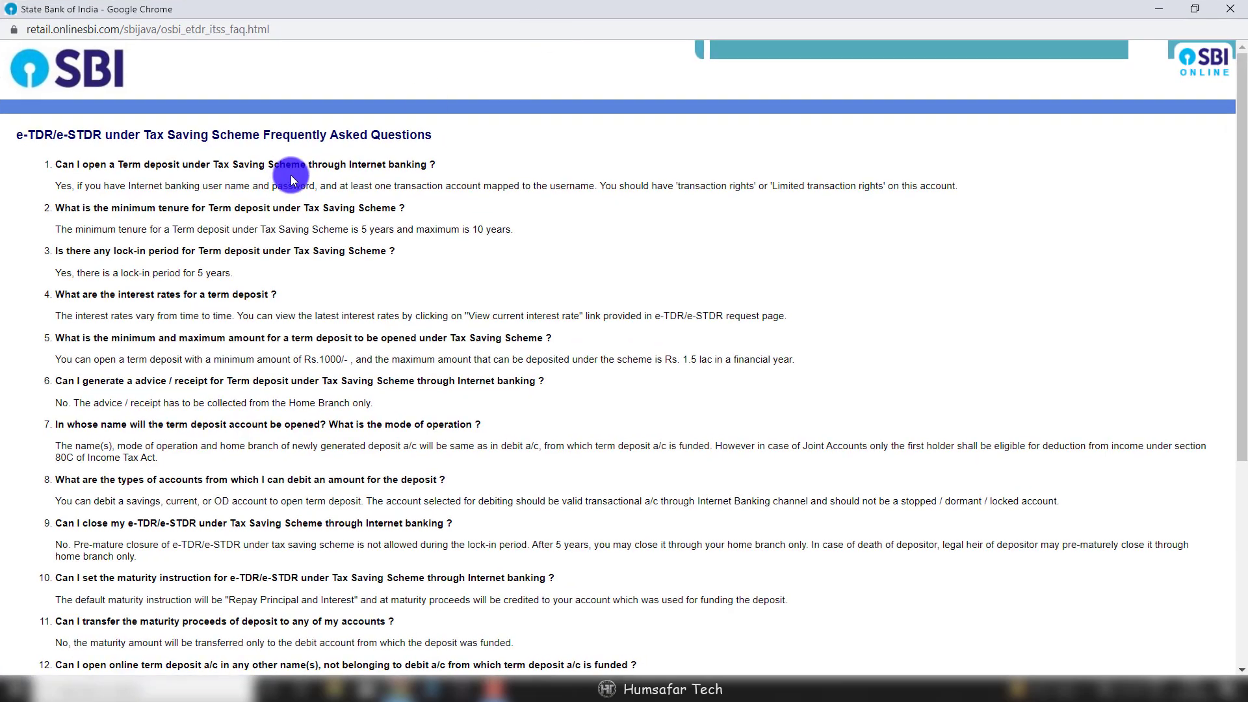
pyautogui.scroll(-5, 298, 198)
pyautogui.scroll(5, 316, 303)
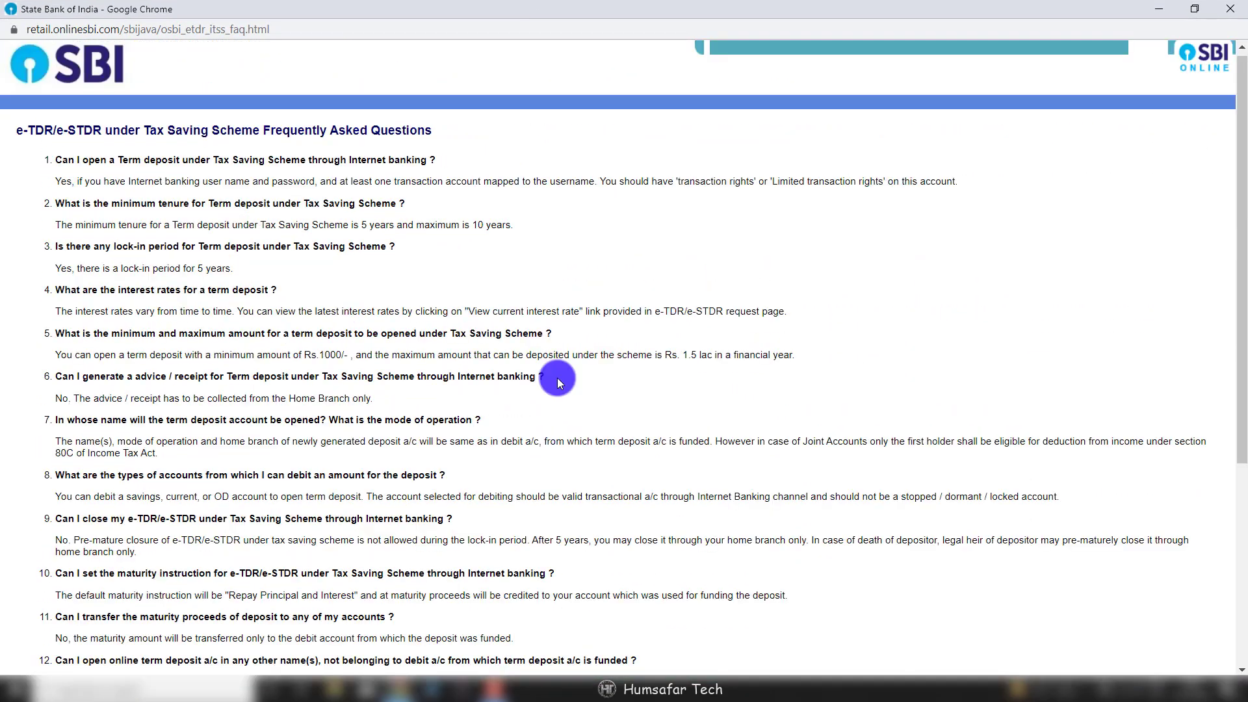
pyautogui.moveTo(319, 355); pyautogui.dragTo(344, 355)
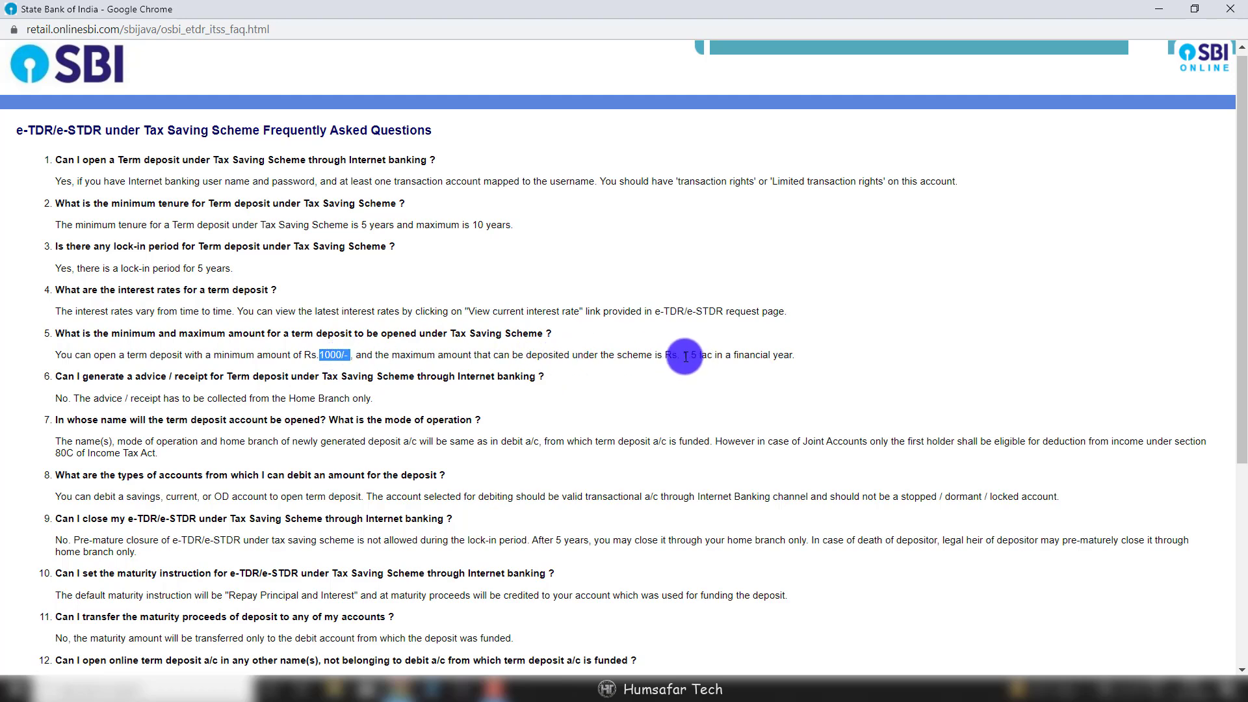
pyautogui.moveTo(682, 356); pyautogui.dragTo(781, 359)
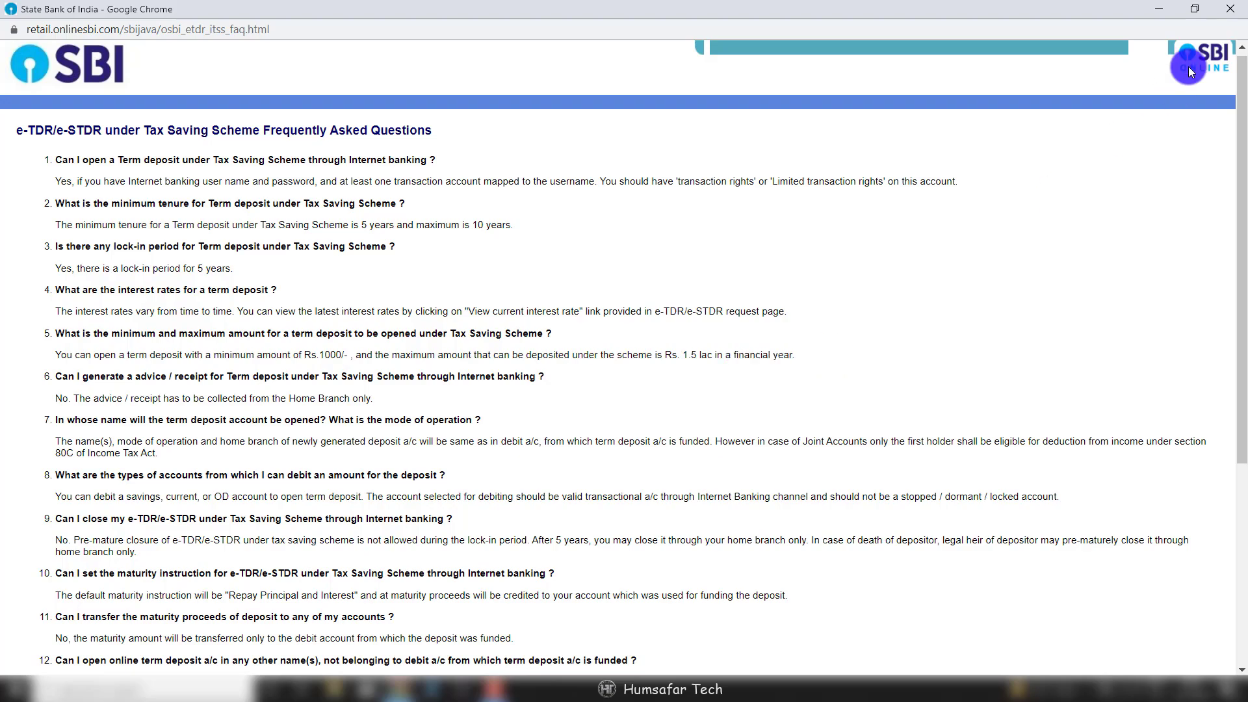
pyautogui.click(1231, 8)
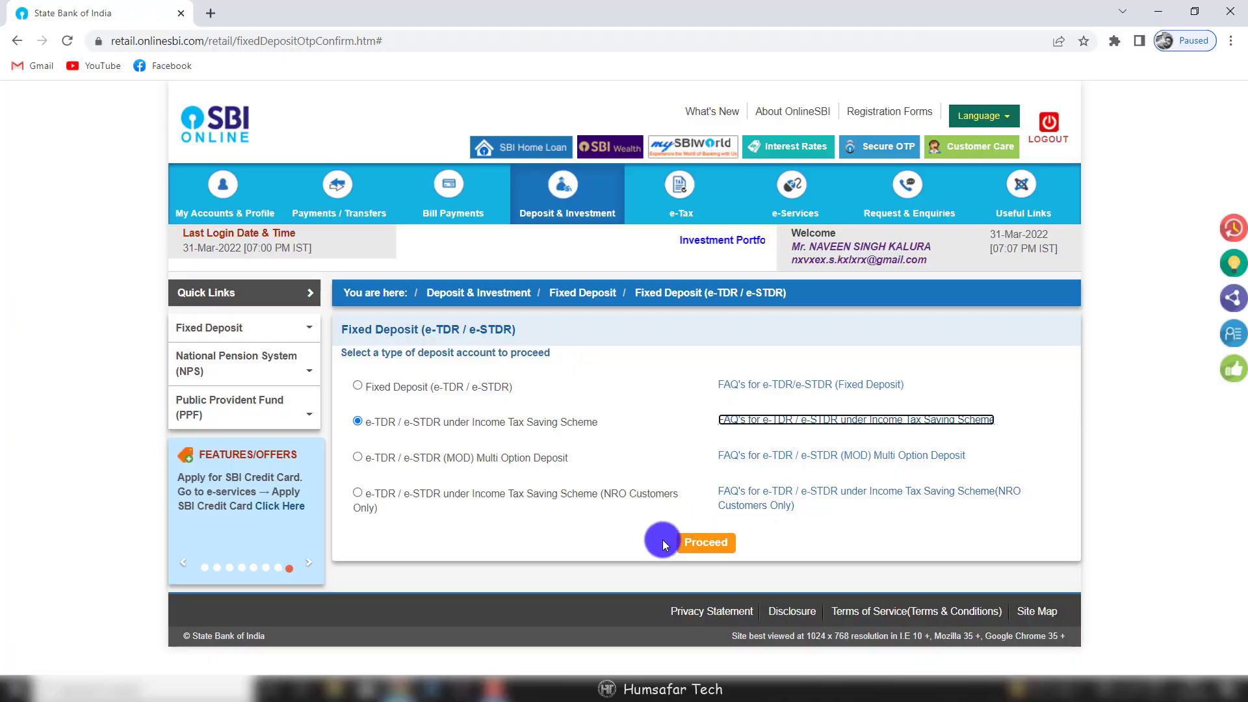
# Proceed with the tax saving scheme, setting the deposit amount to 150000 INR and clearing the Senior Citizen option
pyautogui.click(719, 554)
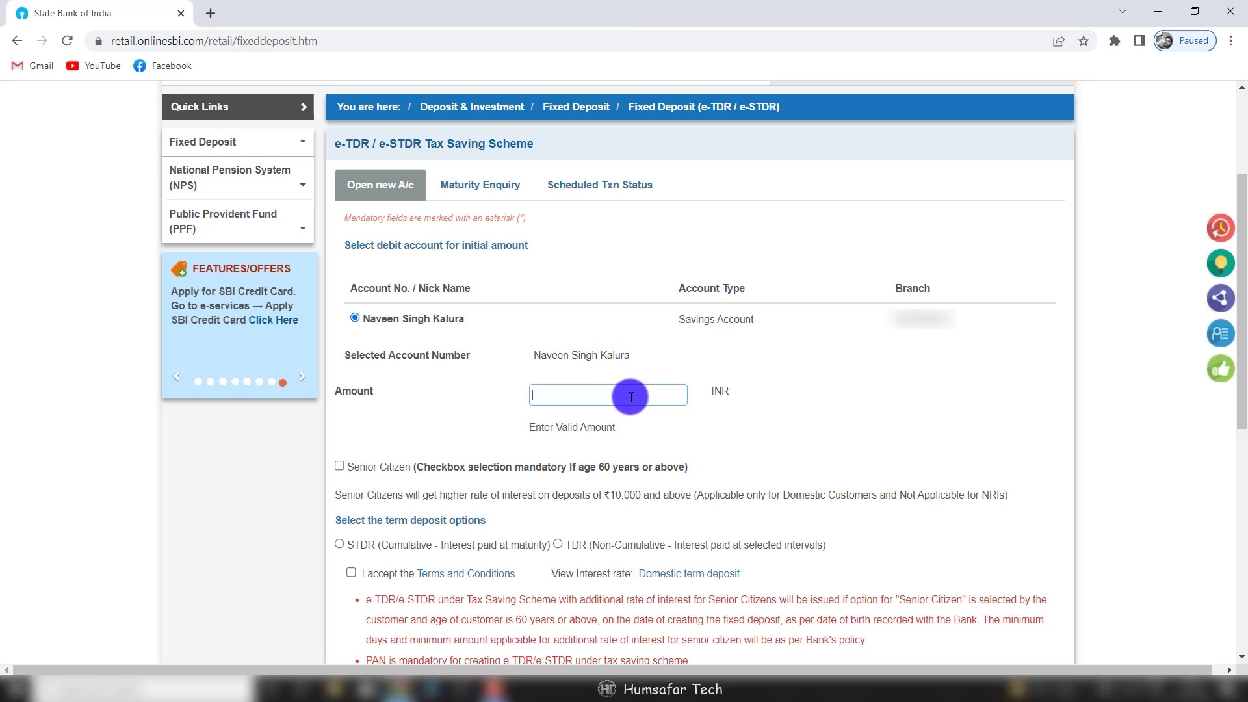
pyautogui.write('150000')
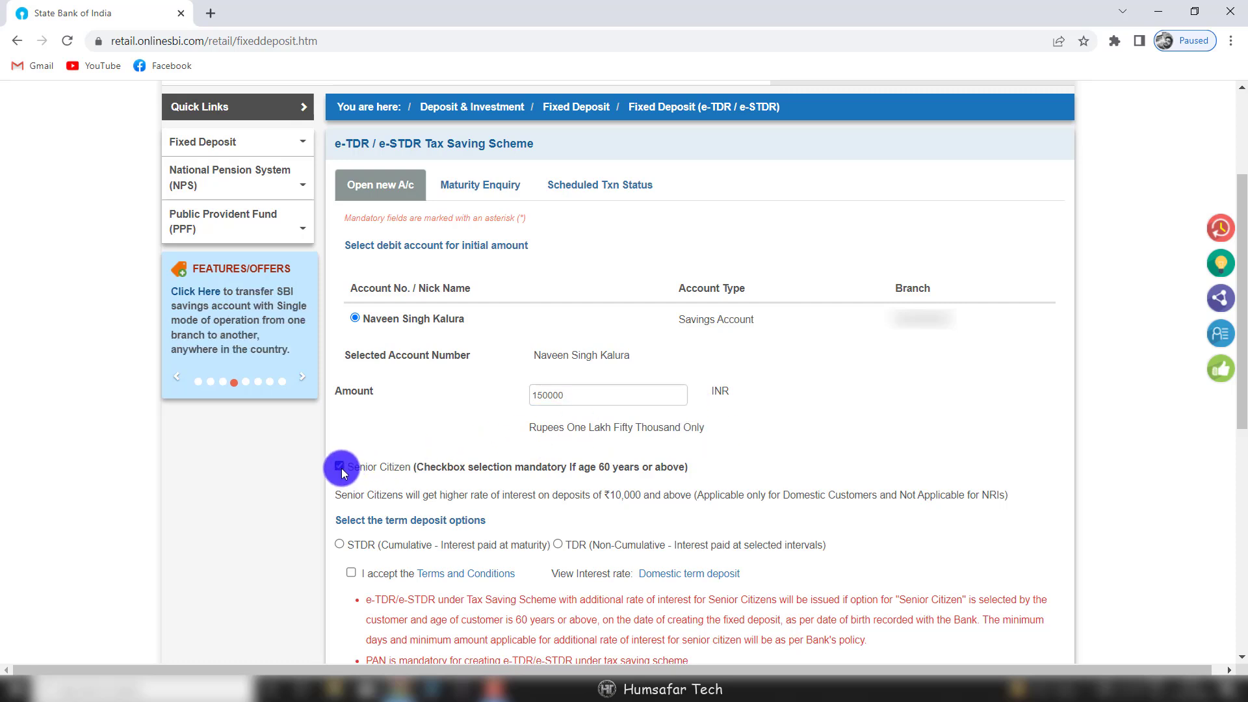
pyautogui.click(341, 467)
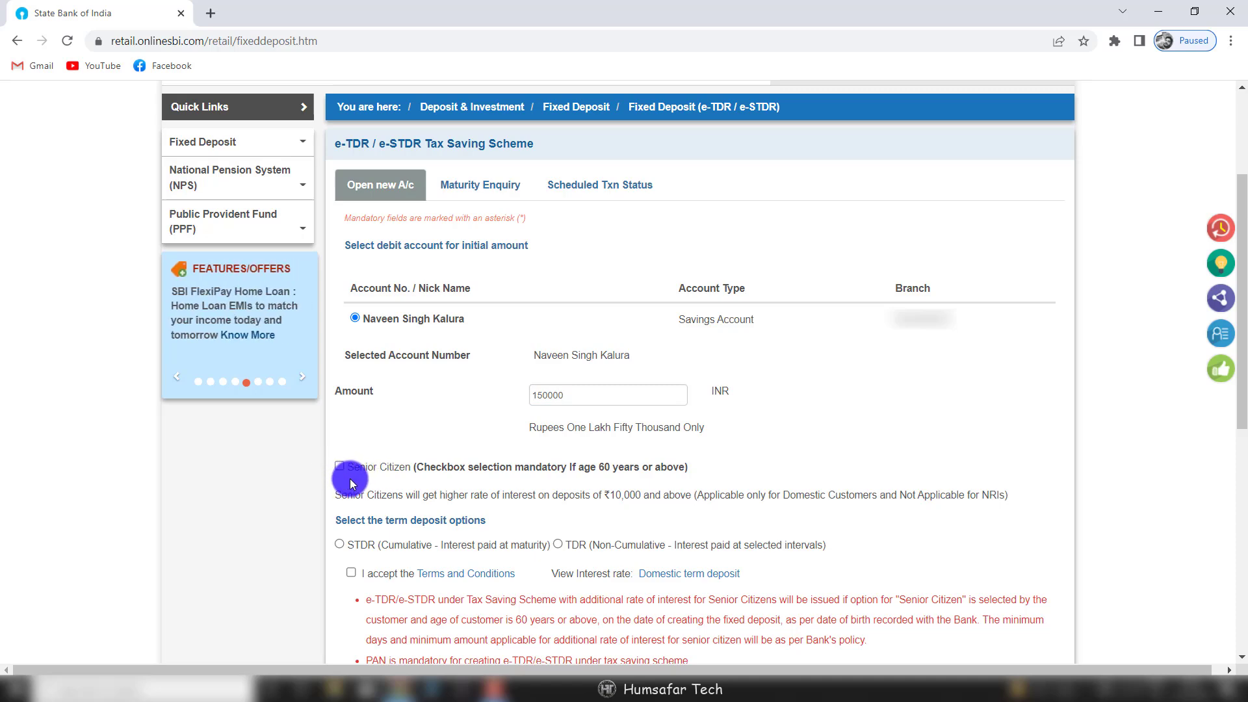
# Choose STDR (Cumulative - Interest paid at maturity) as the term deposit option
pyautogui.scroll(-3, 351, 484)
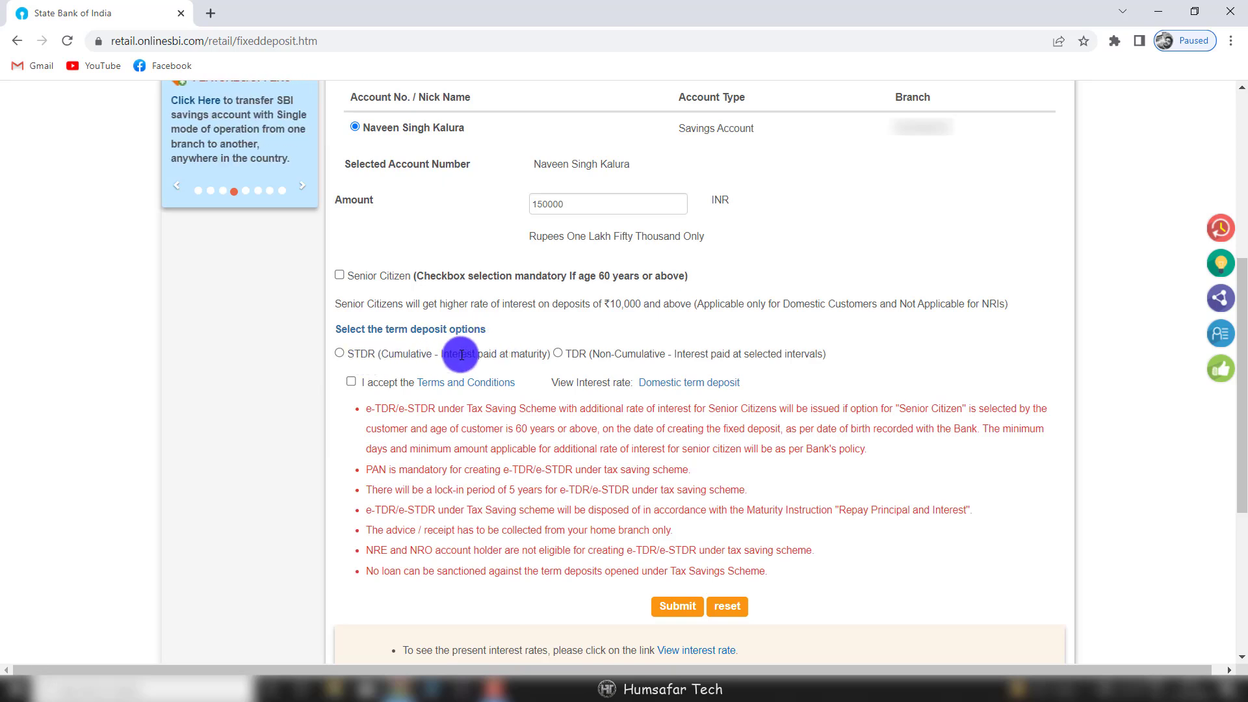
pyautogui.moveTo(441, 355); pyautogui.dragTo(530, 368)
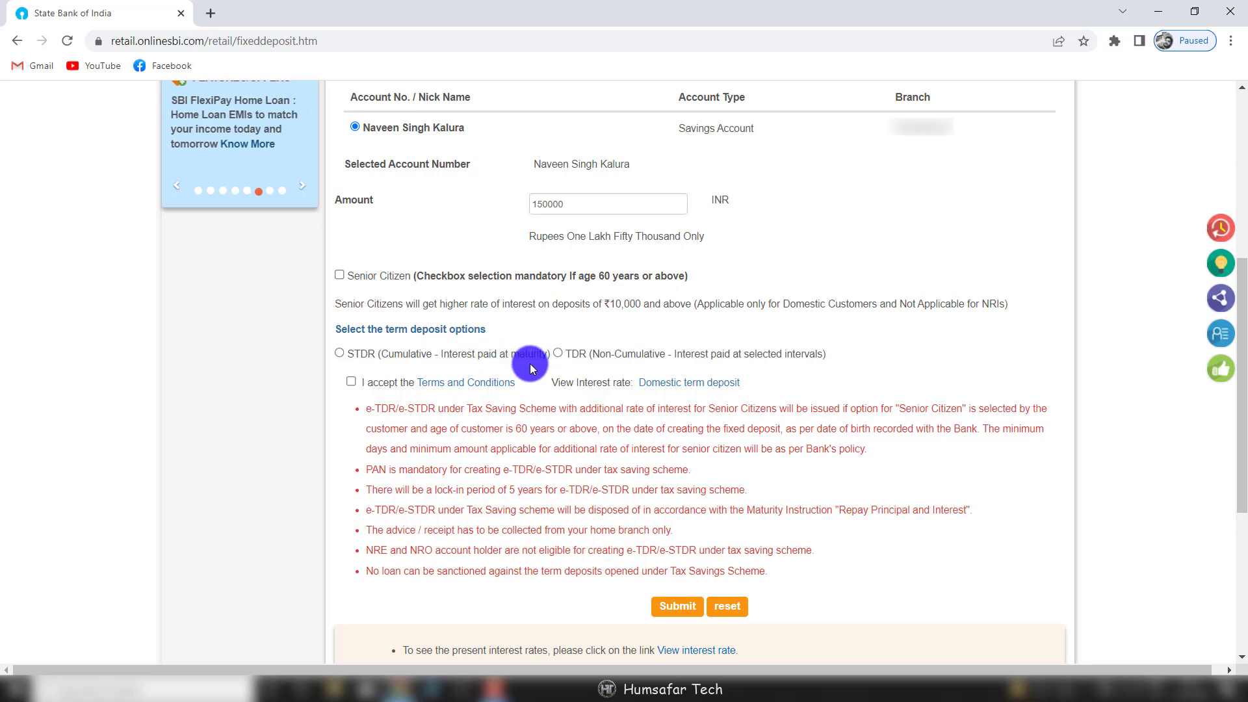
pyautogui.moveTo(673, 355)
pyautogui.mouseDown()
pyautogui.moveTo(819, 357)
pyautogui.moveTo(676, 351)
pyautogui.mouseUp()
pyautogui.click(673, 348)
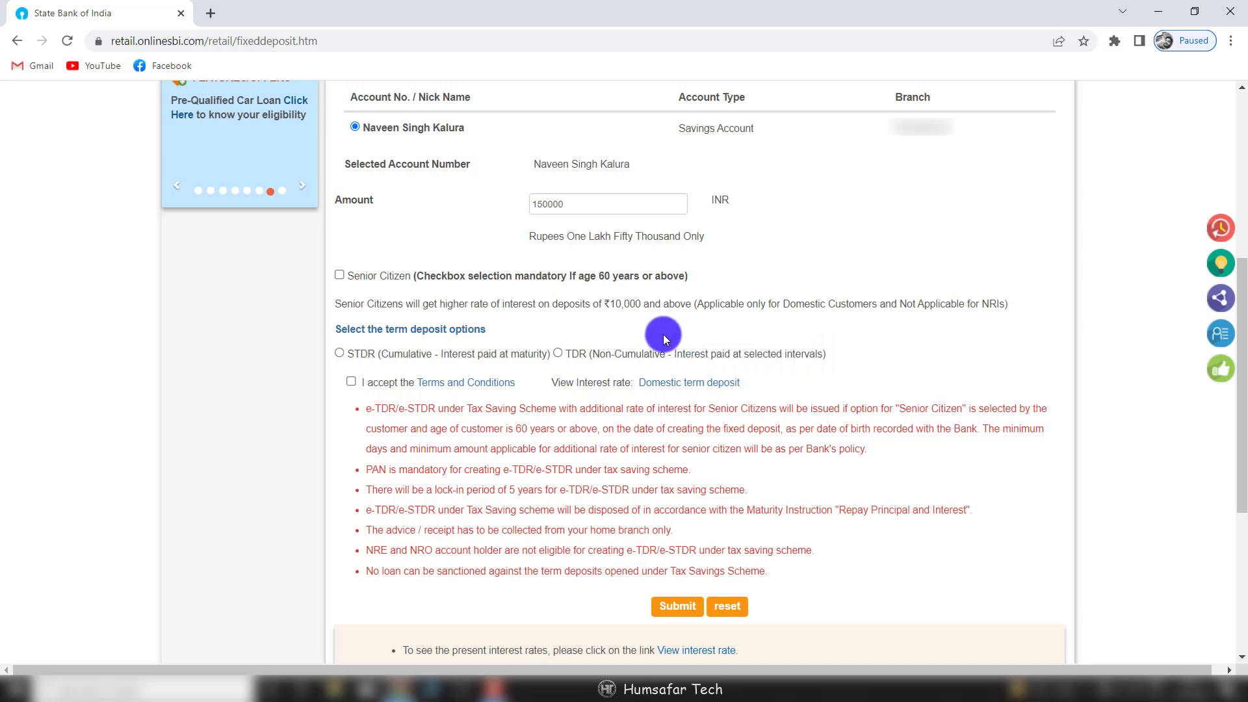
pyautogui.click(340, 353)
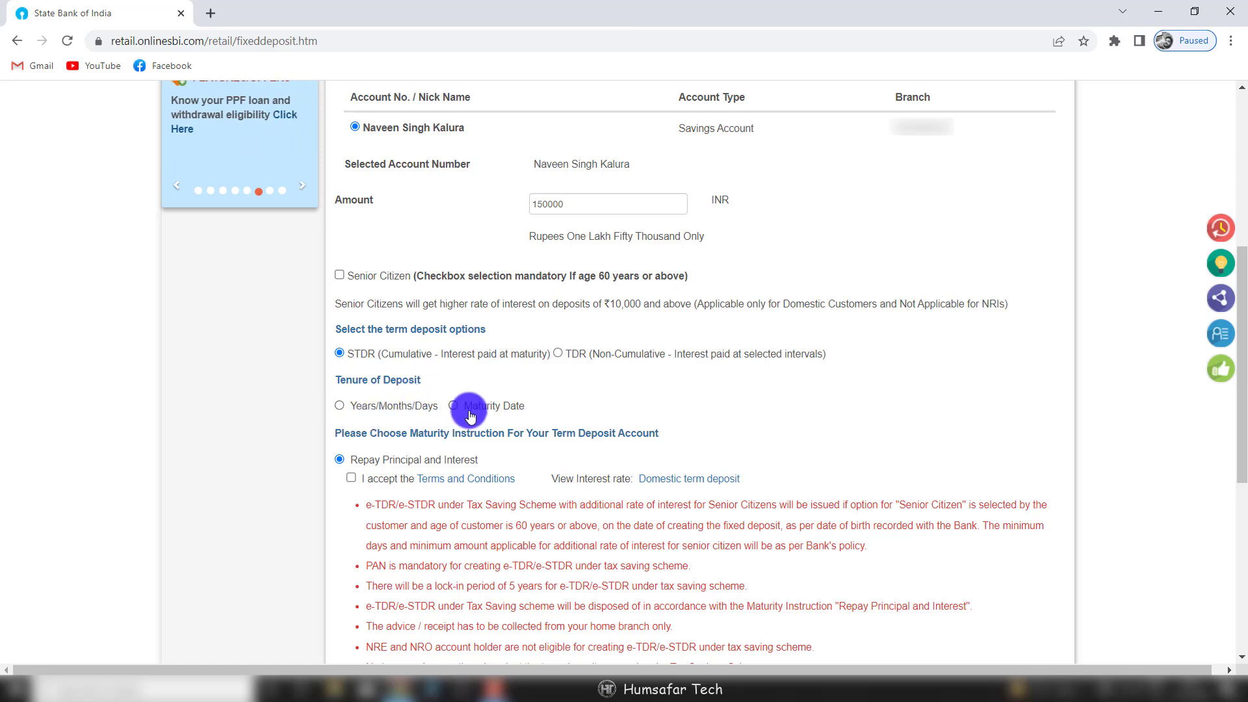
# Define the tenure in Years/Months/Days as 05, 00, 00 and submit the deposit request with the Terms and Conditions accepted
pyautogui.click(340, 405)
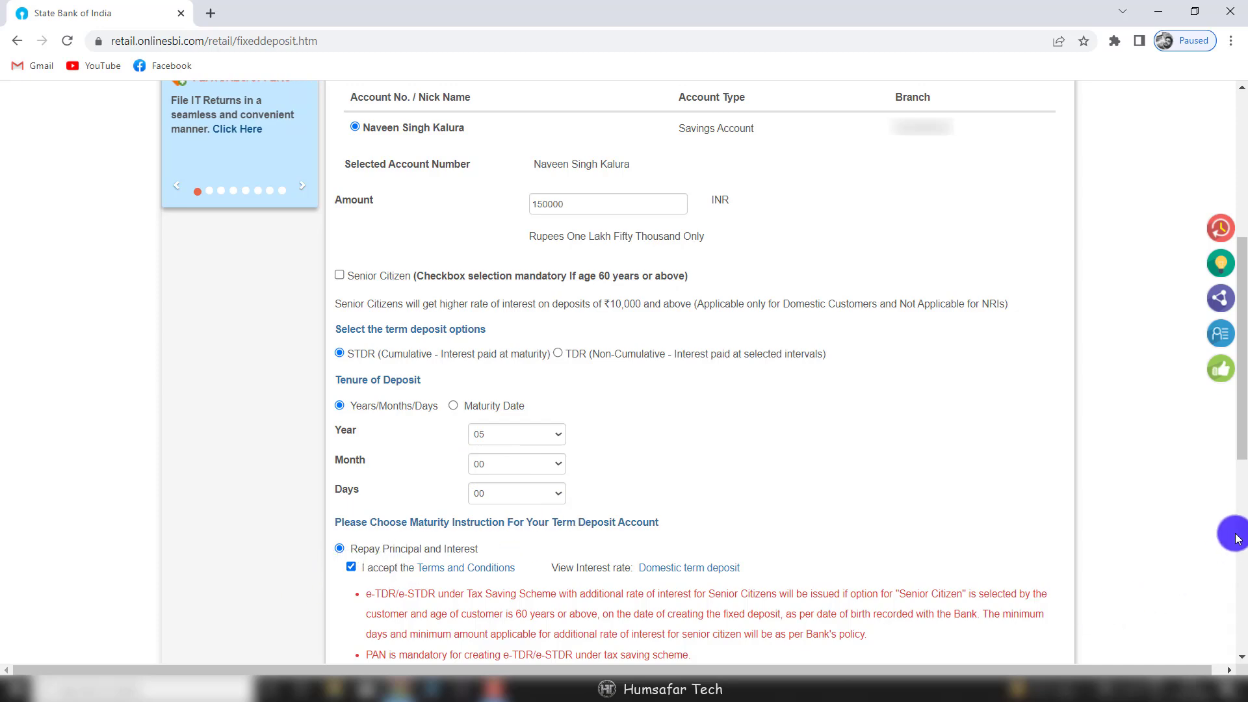
pyautogui.scroll(-4, 669, 544)
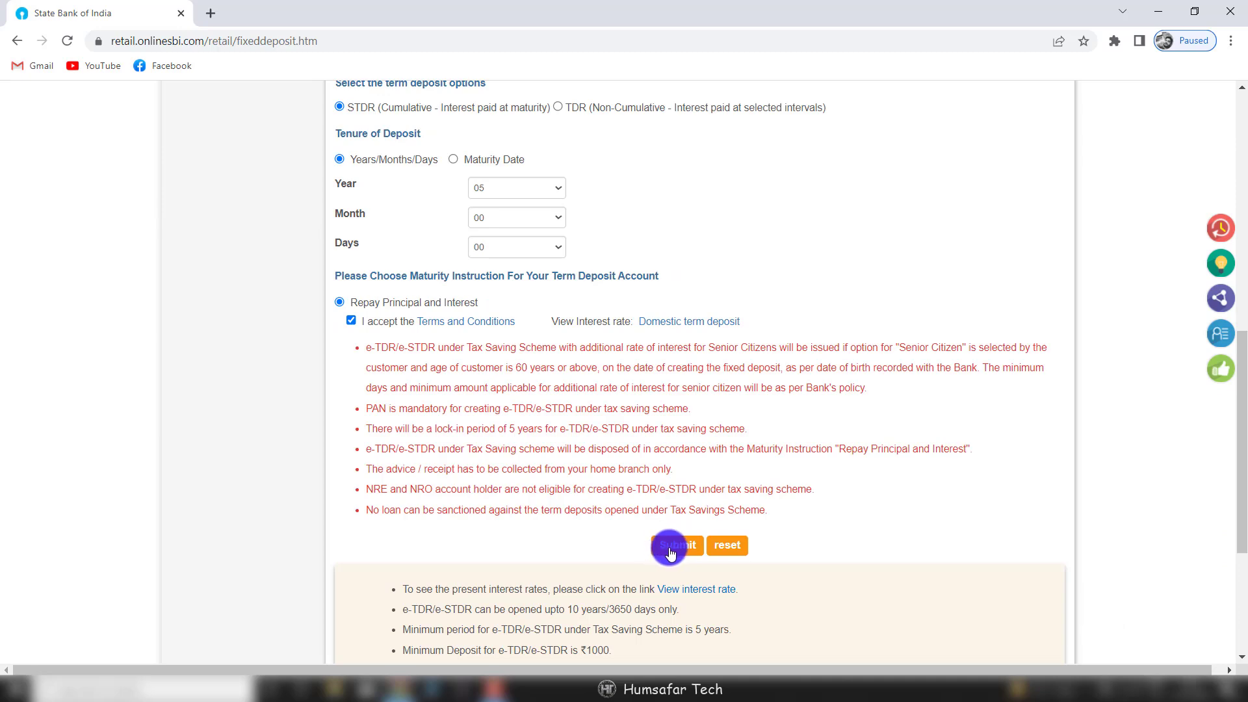
pyautogui.click(667, 556)
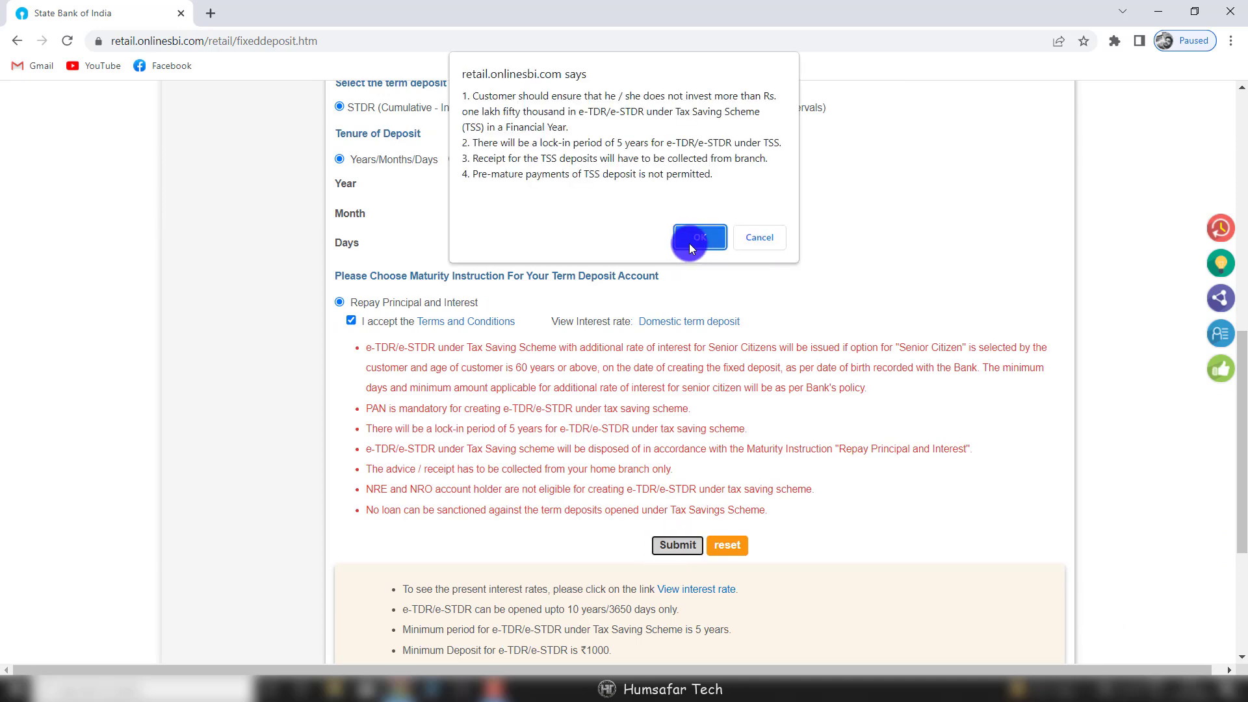
pyautogui.click(683, 244)
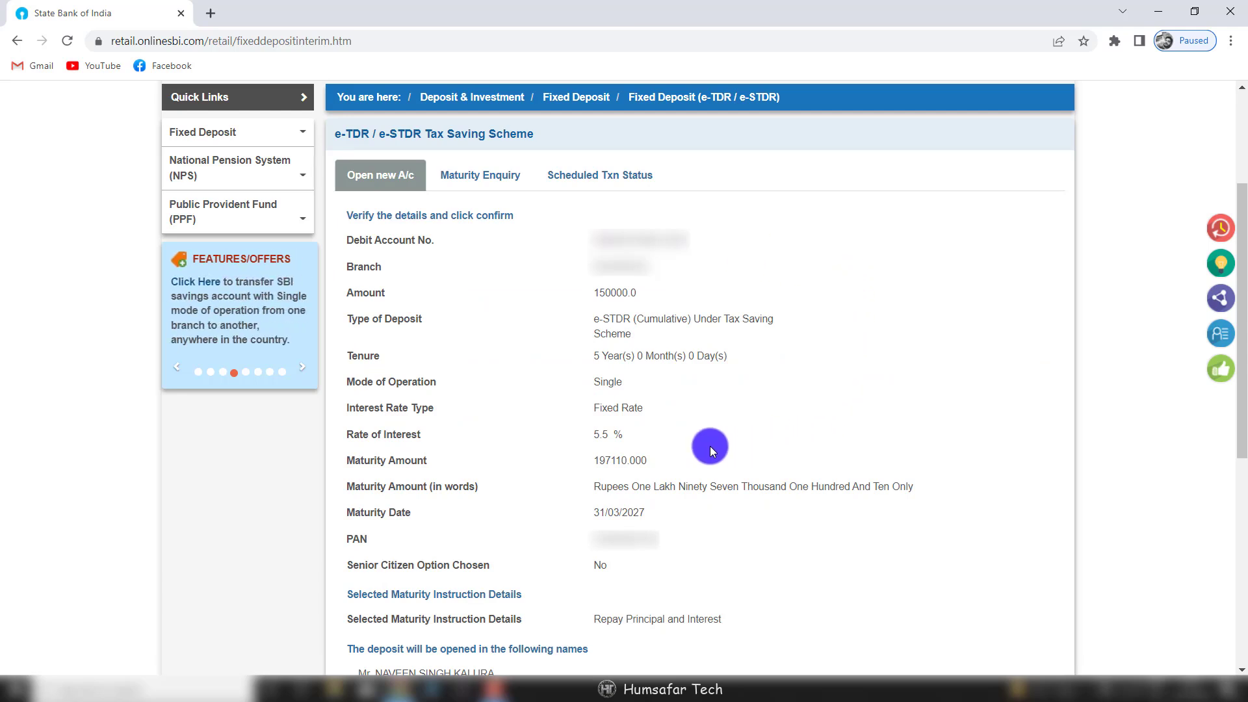
# Check the rate of interest, maturity amount and maturity date in the deposit details
pyautogui.moveTo(591, 436); pyautogui.dragTo(626, 438)
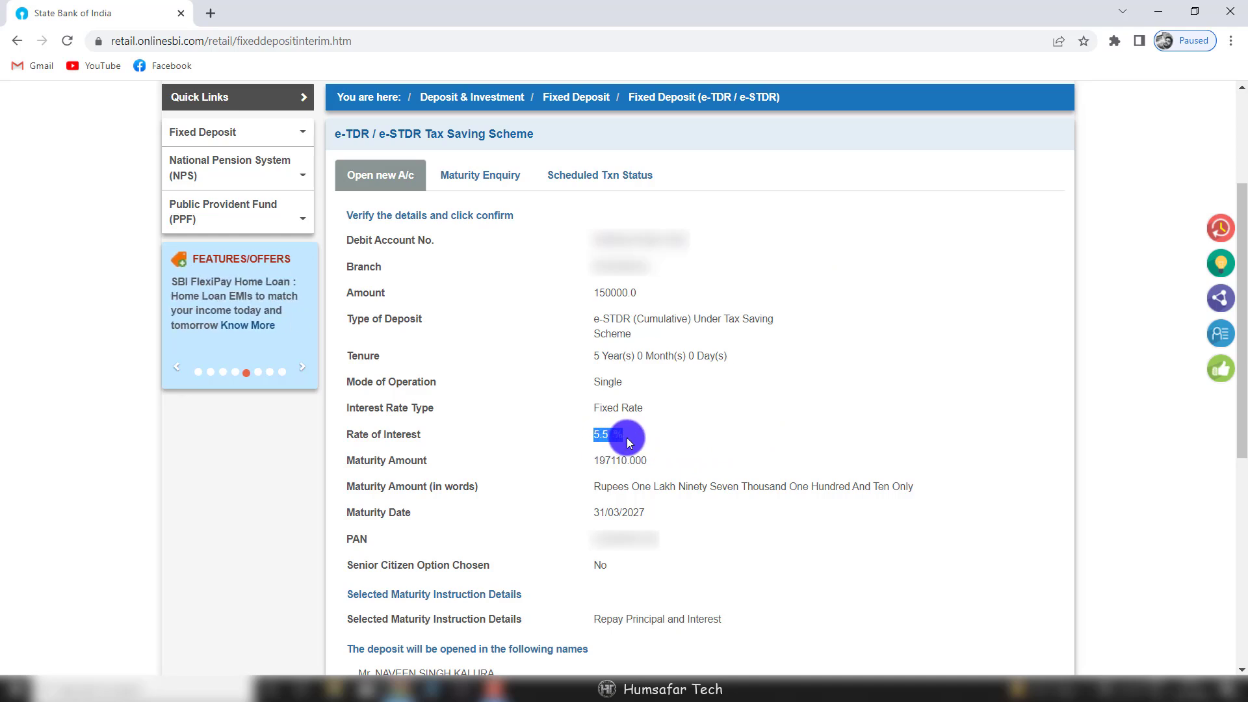
pyautogui.click(635, 435)
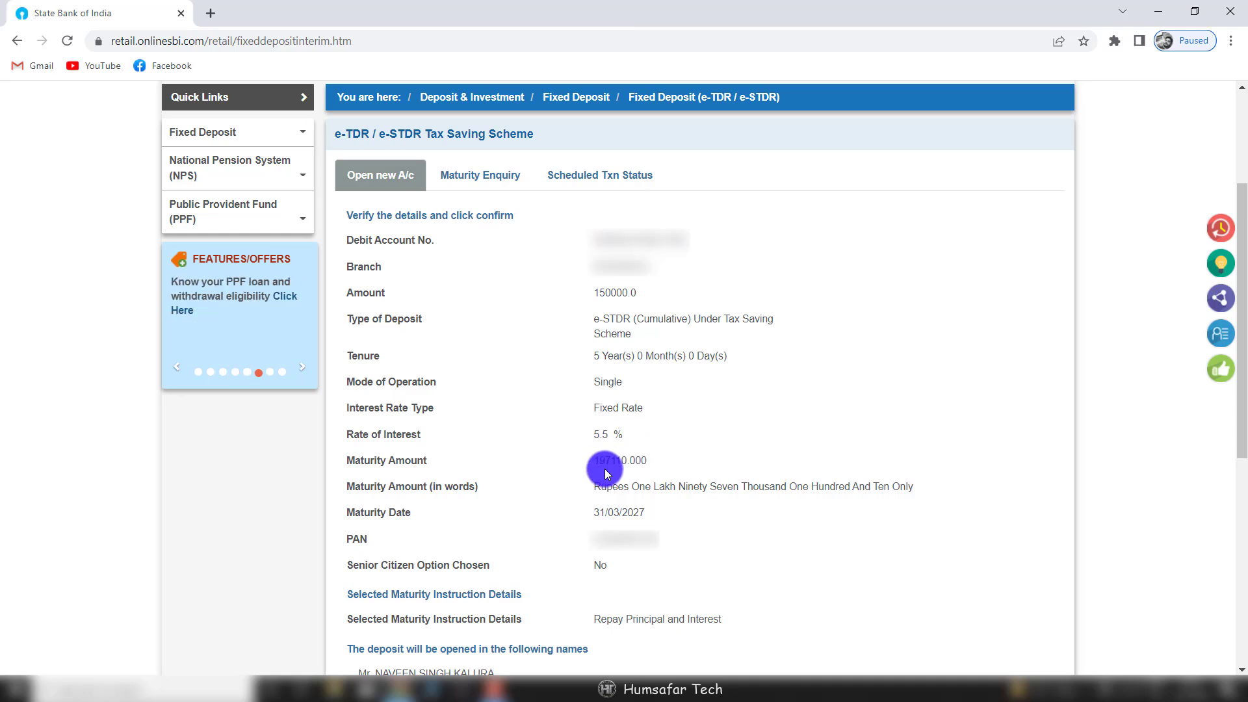
pyautogui.moveTo(596, 462); pyautogui.dragTo(651, 469)
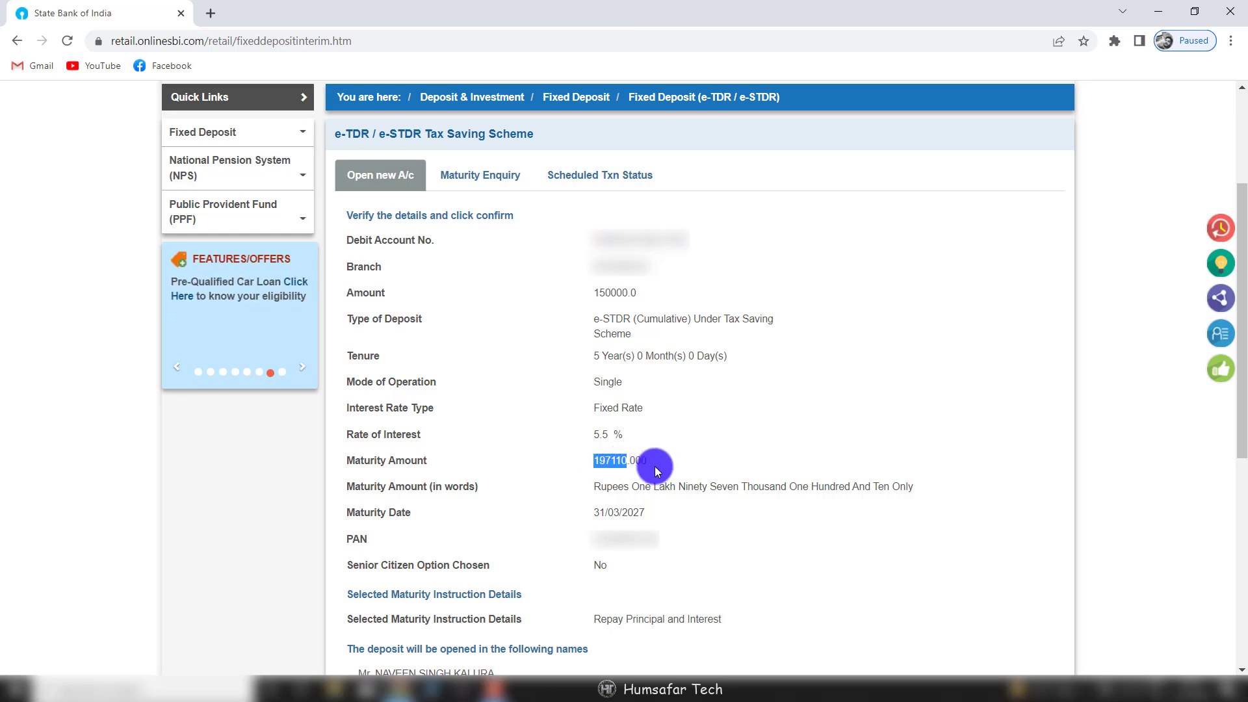
pyautogui.click(618, 471)
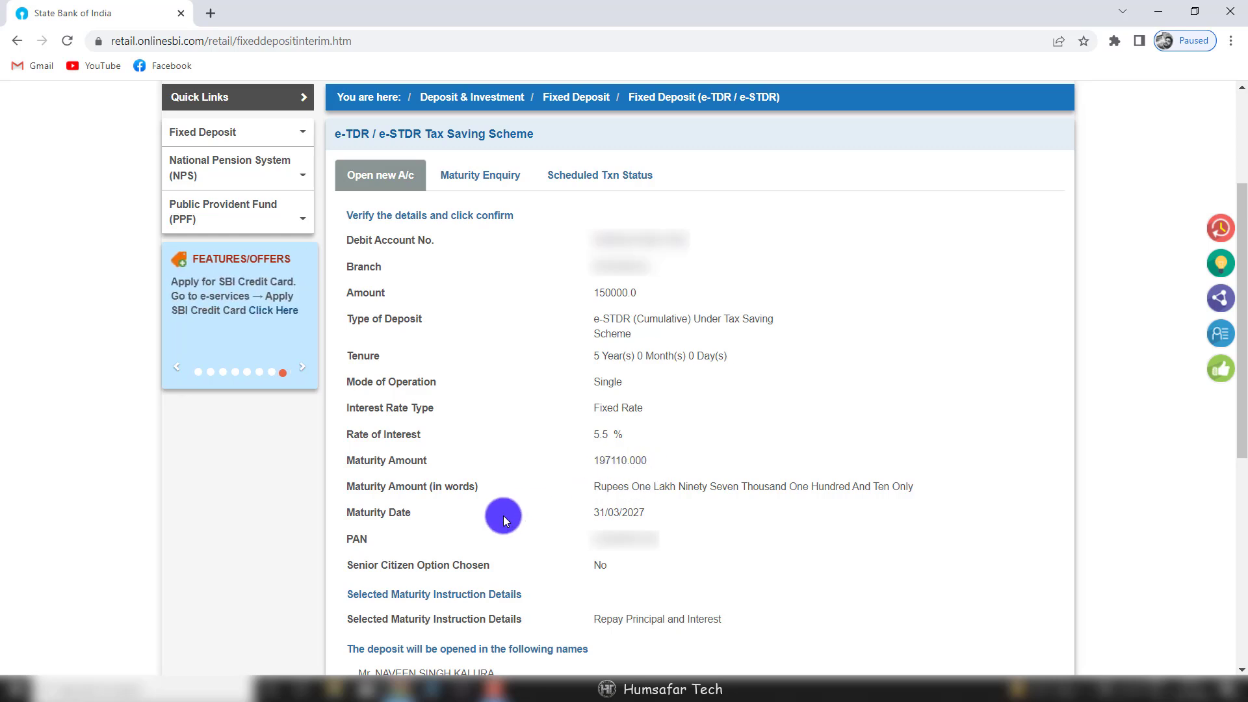
pyautogui.moveTo(595, 512); pyautogui.dragTo(657, 513)
pyautogui.click(657, 512)
# Choose Yes for mapping the debit account's nominee to the term deposit account and confirm the deposit
pyautogui.click(1243, 403)
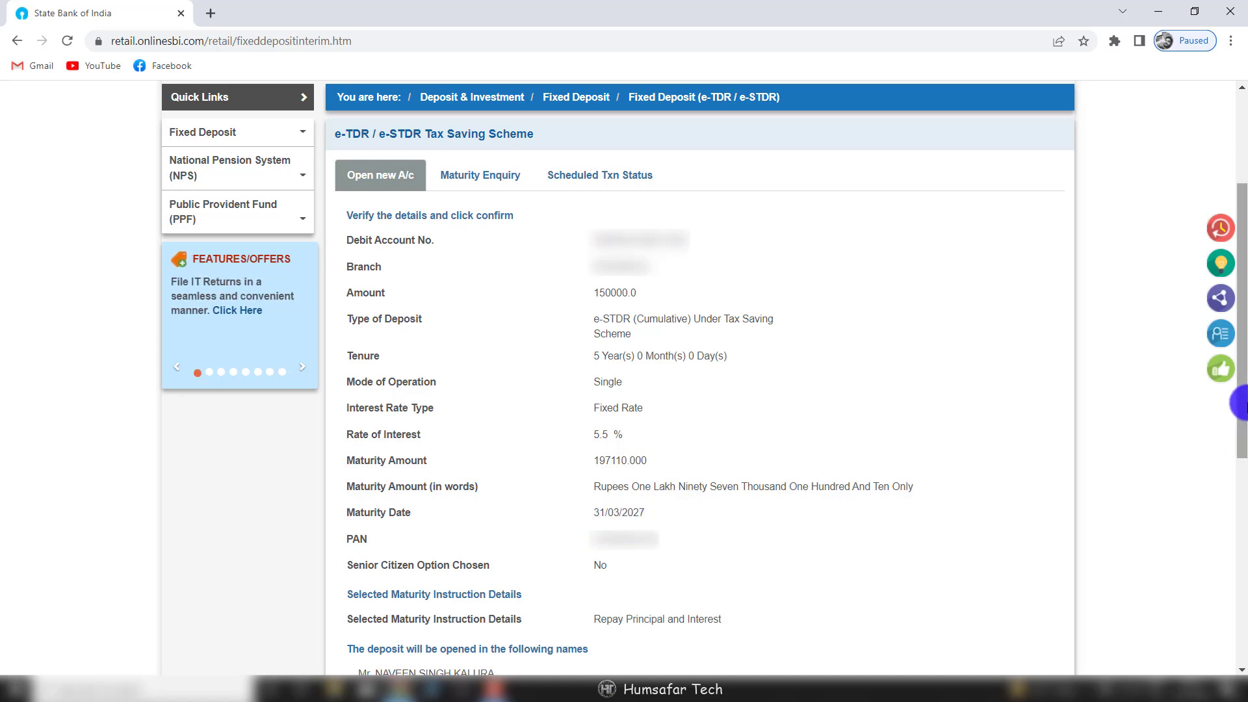
pyautogui.moveTo(1243, 406); pyautogui.dragTo(1243, 611)
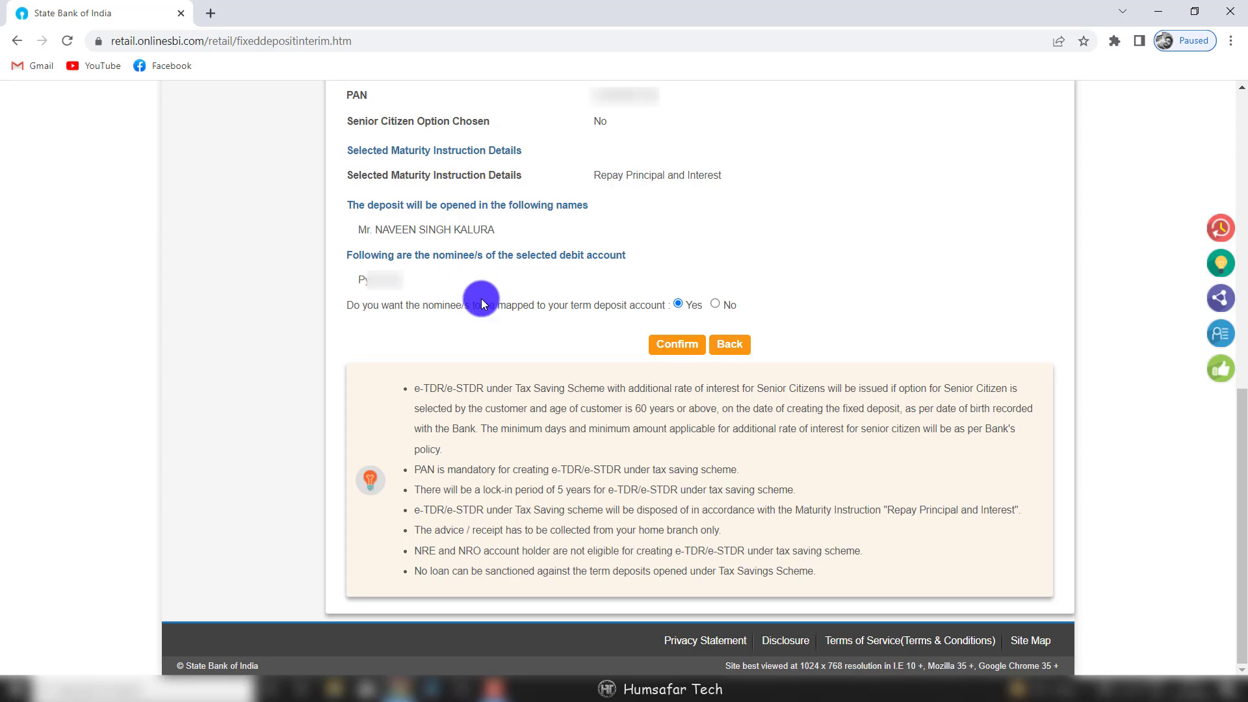
pyautogui.click(715, 303)
pyautogui.click(678, 306)
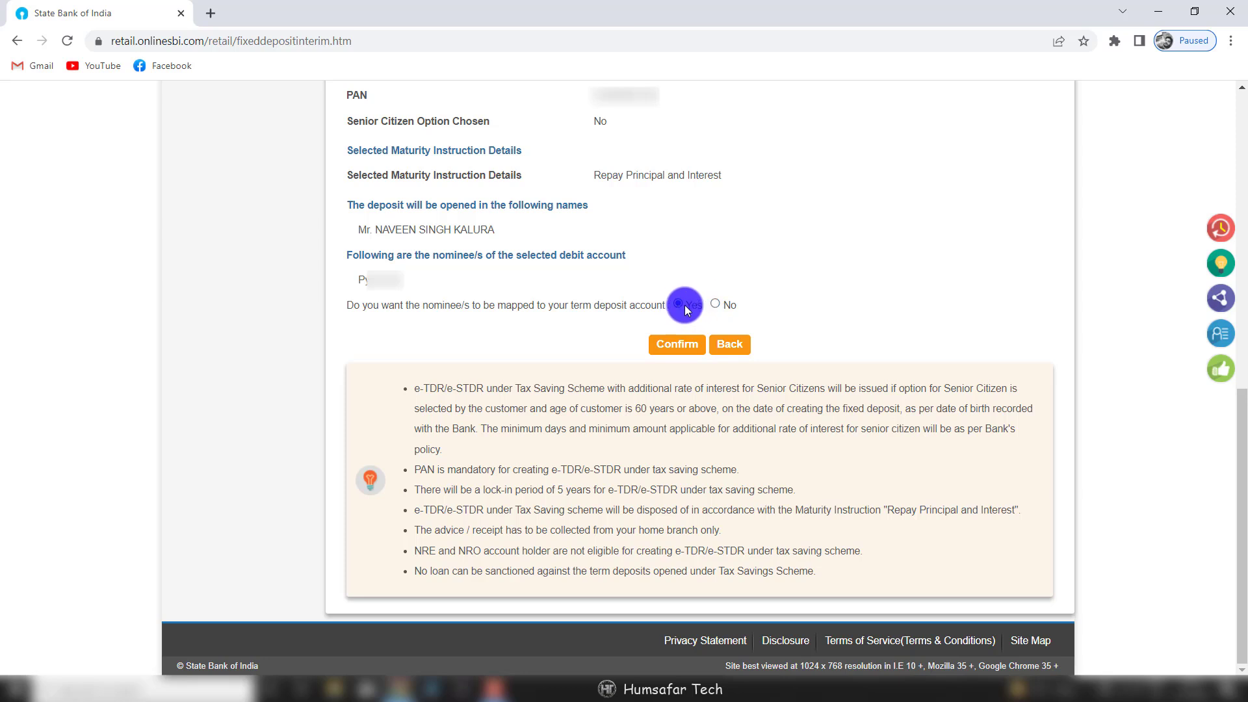
pyautogui.click(685, 356)
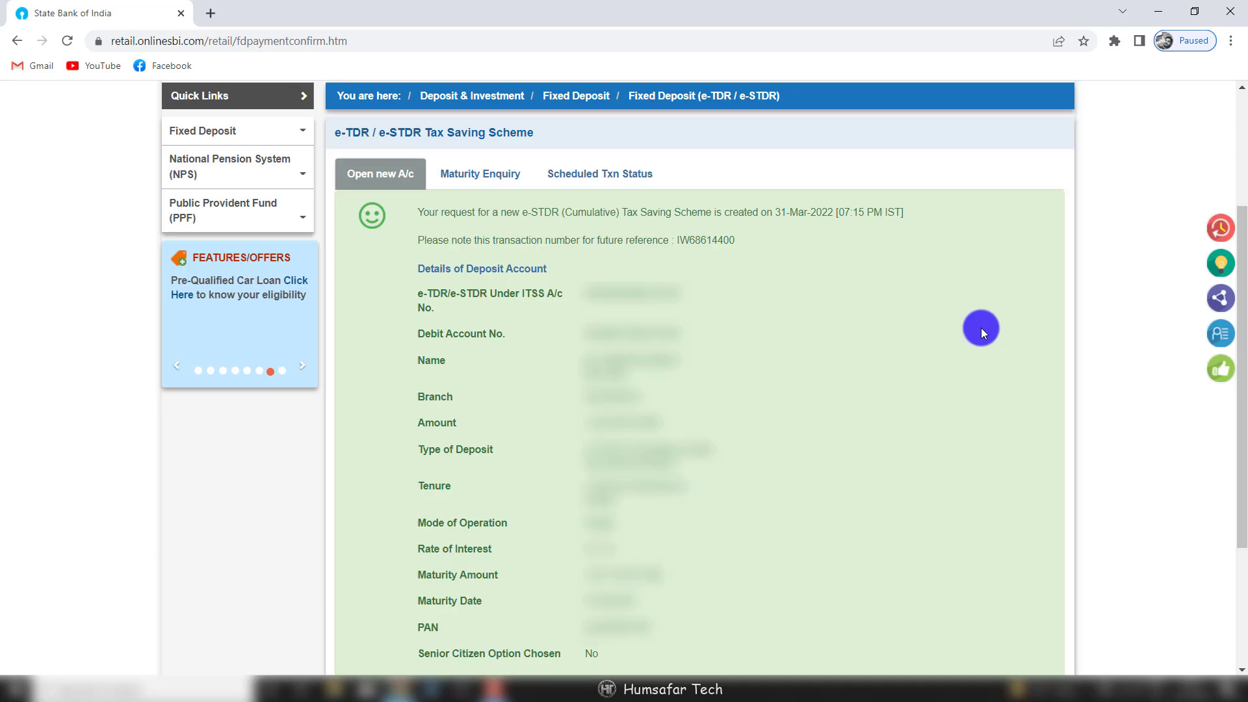